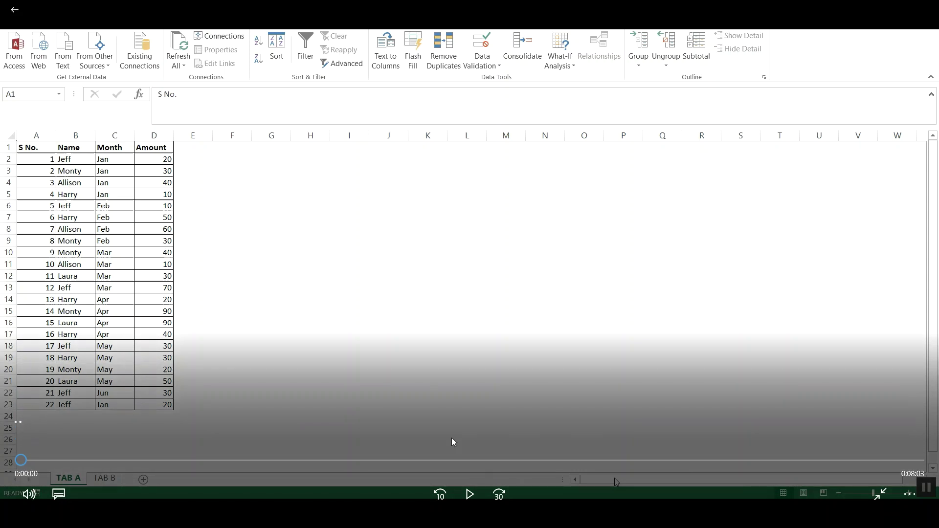
click(471, 495)
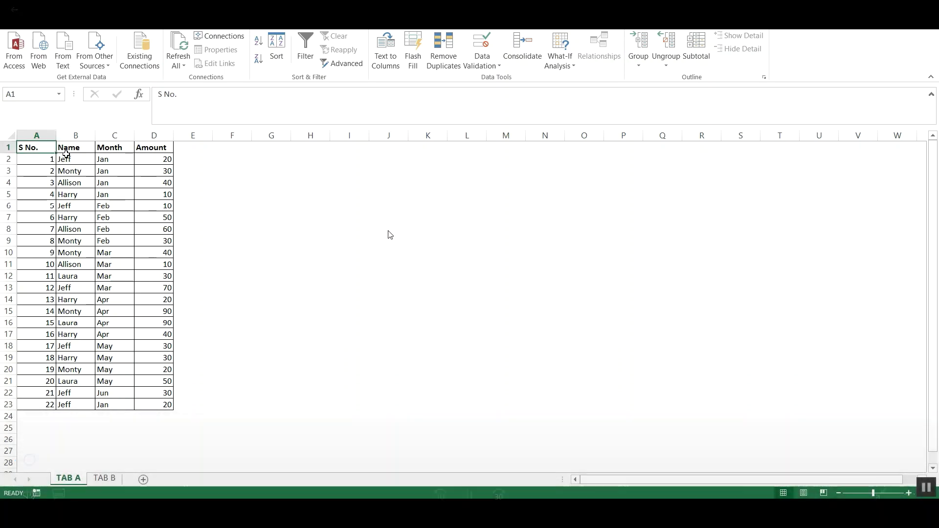
click(470, 494)
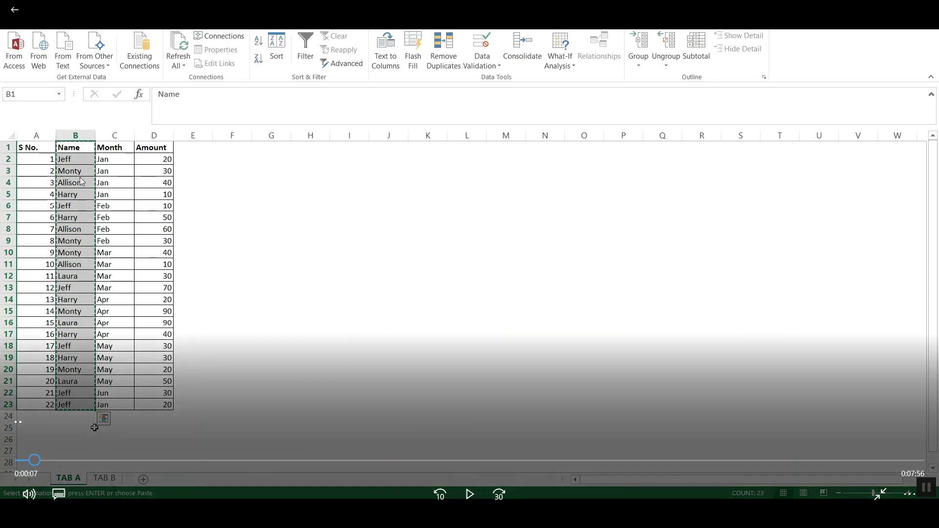
click(470, 494)
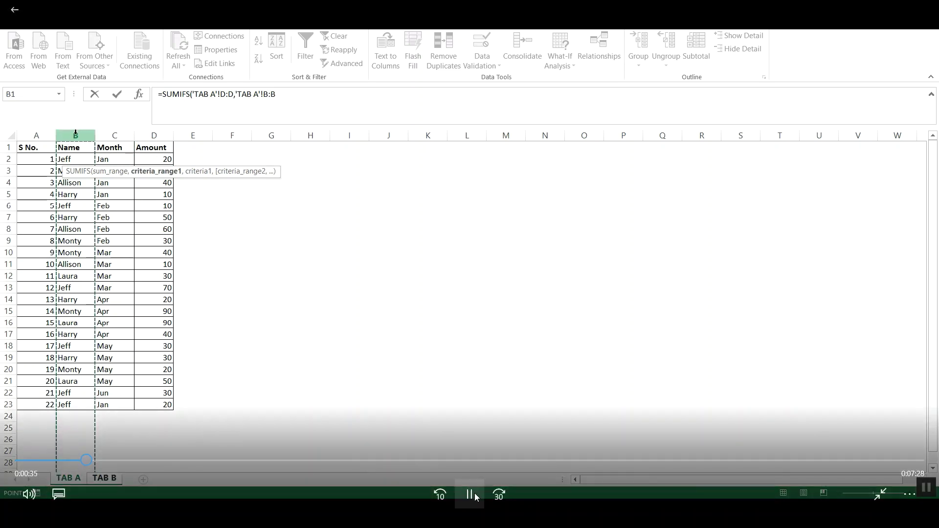
click(473, 497)
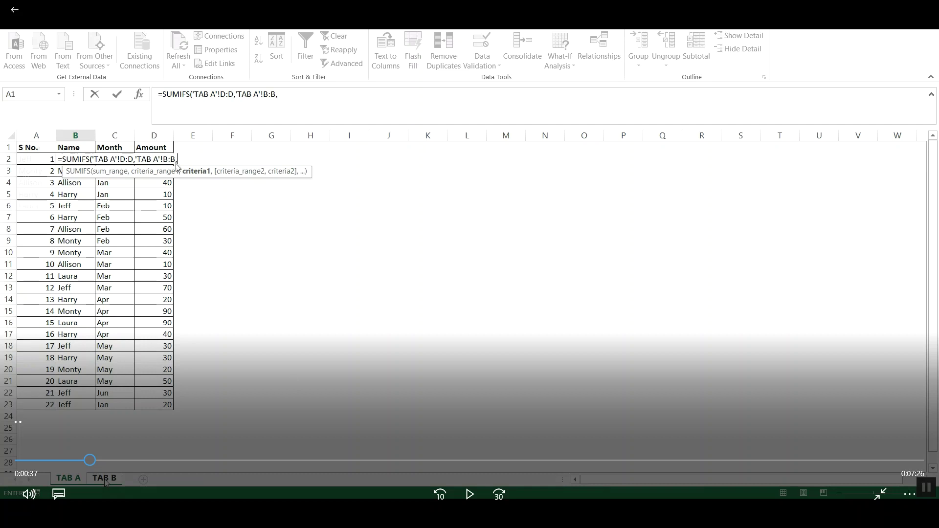
click(439, 498)
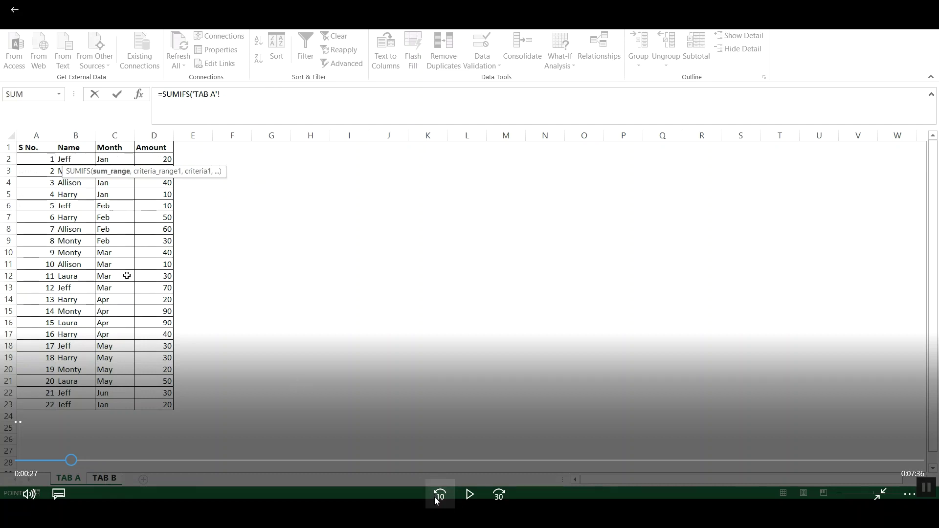
click(435, 496)
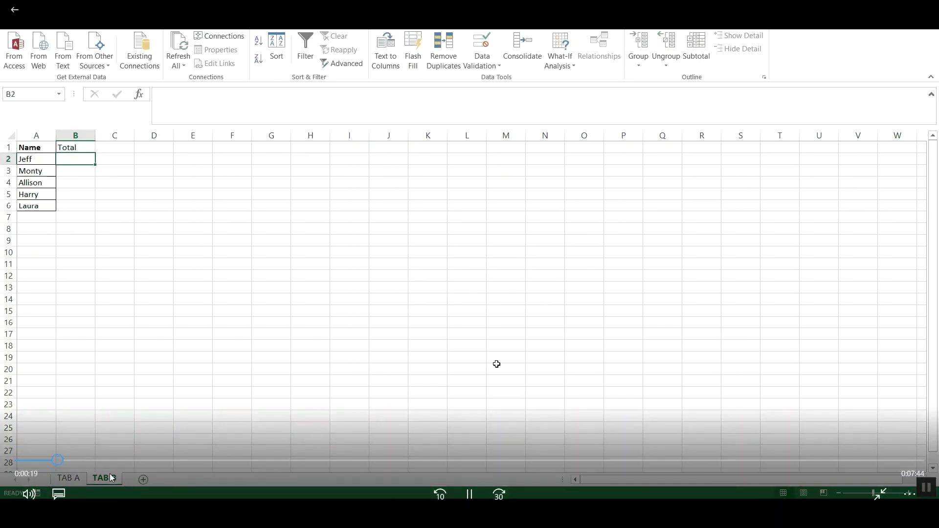
click(69, 461)
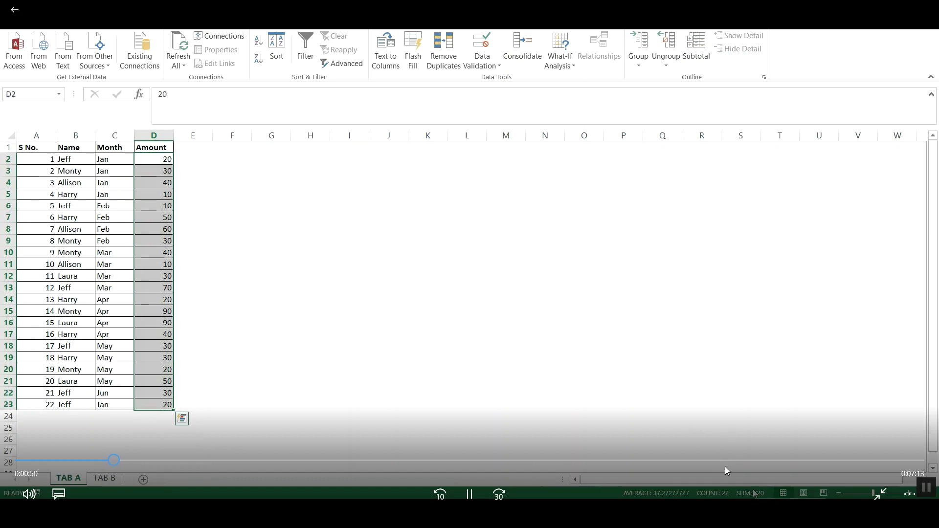
click(470, 494)
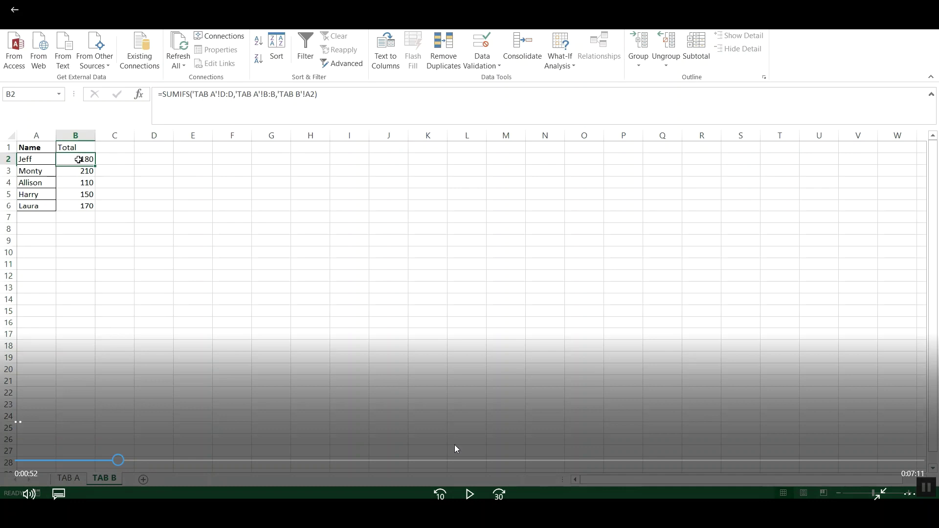
click(468, 495)
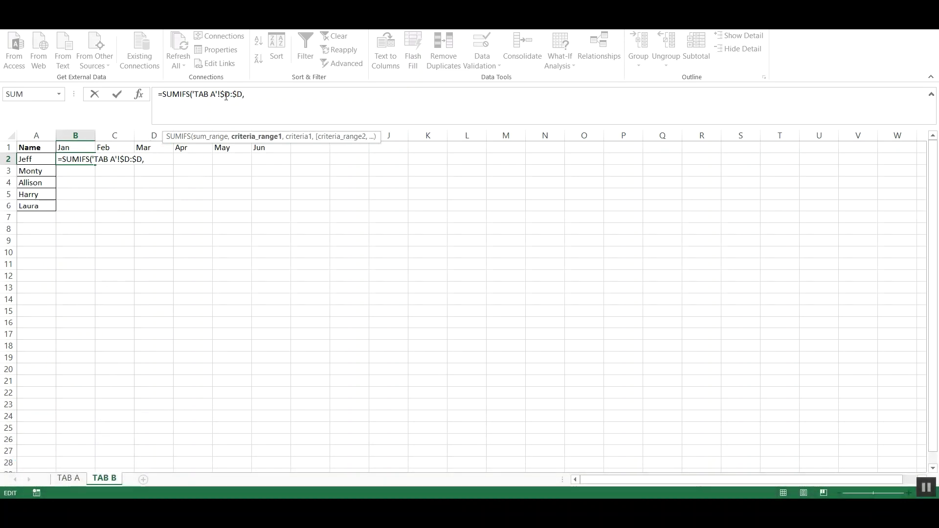
mouse_move(205, 140)
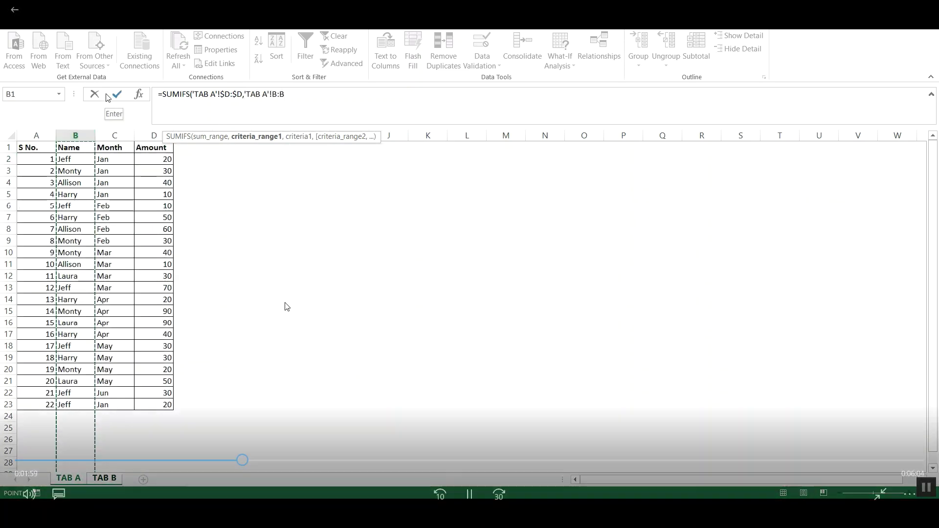
click(469, 495)
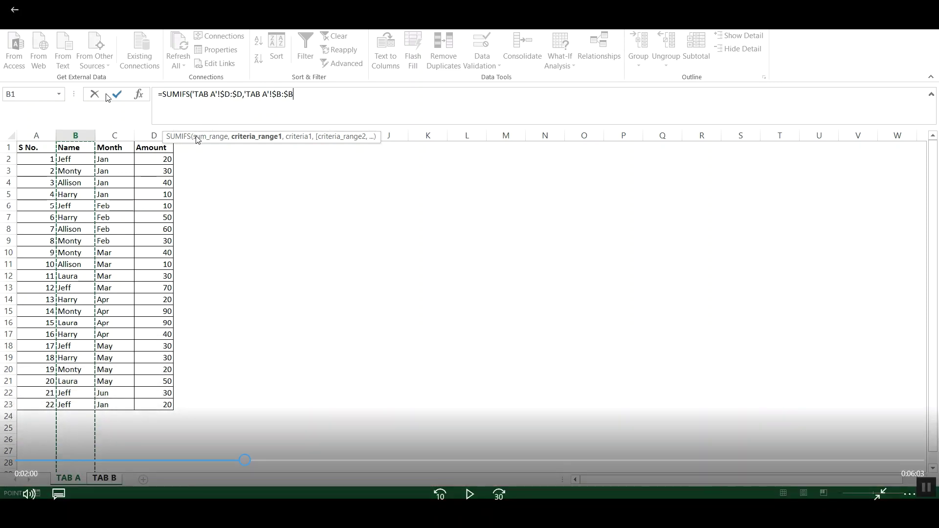
mouse_move(478, 524)
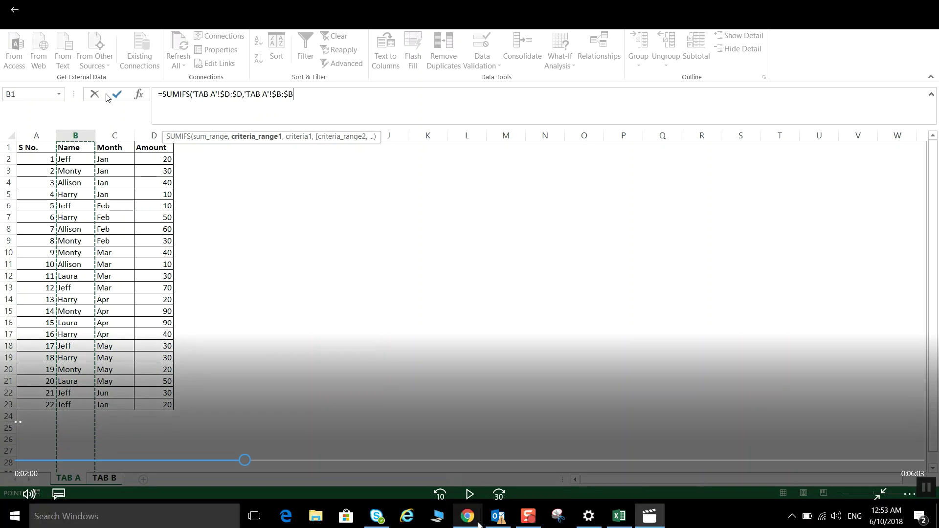
click(469, 495)
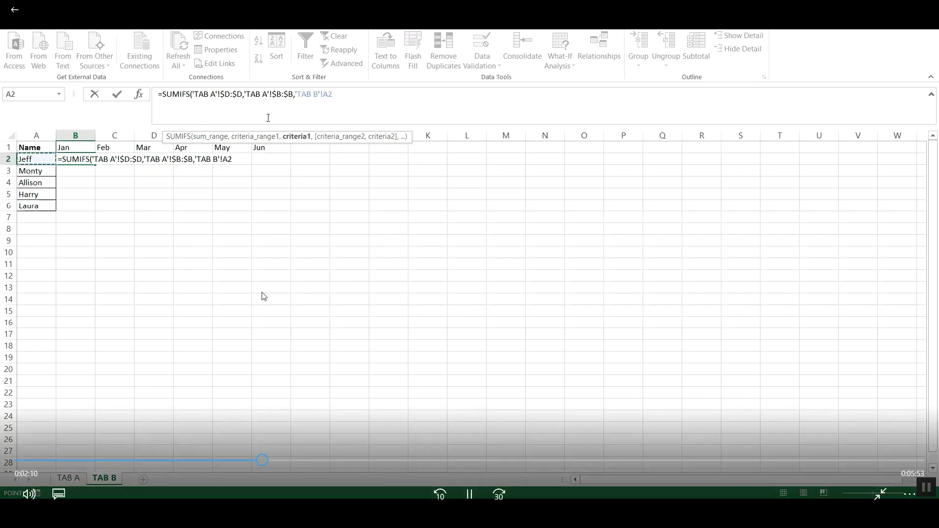
click(469, 495)
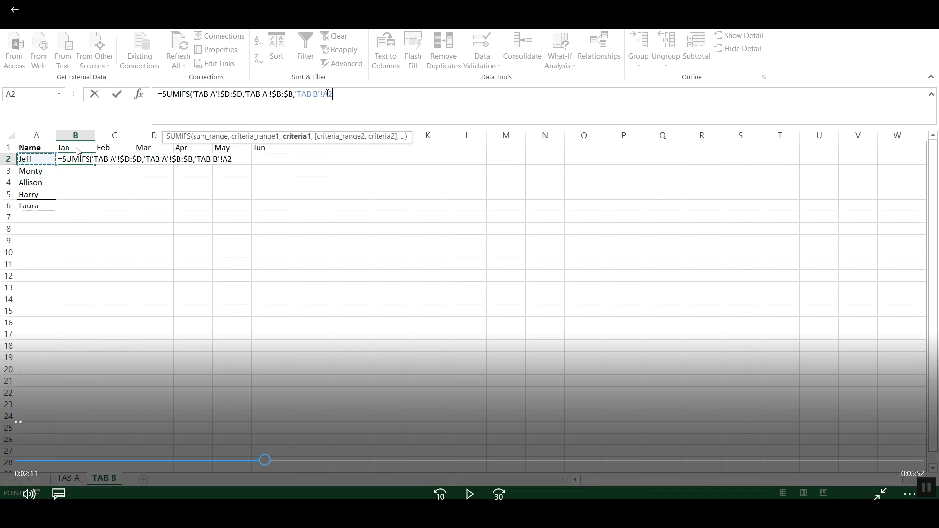
click(469, 494)
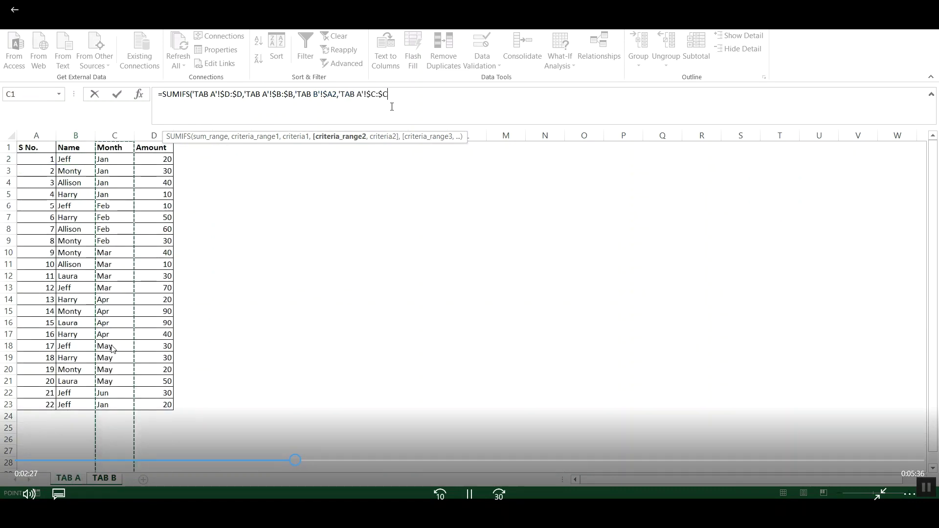
mouse_move(371, 141)
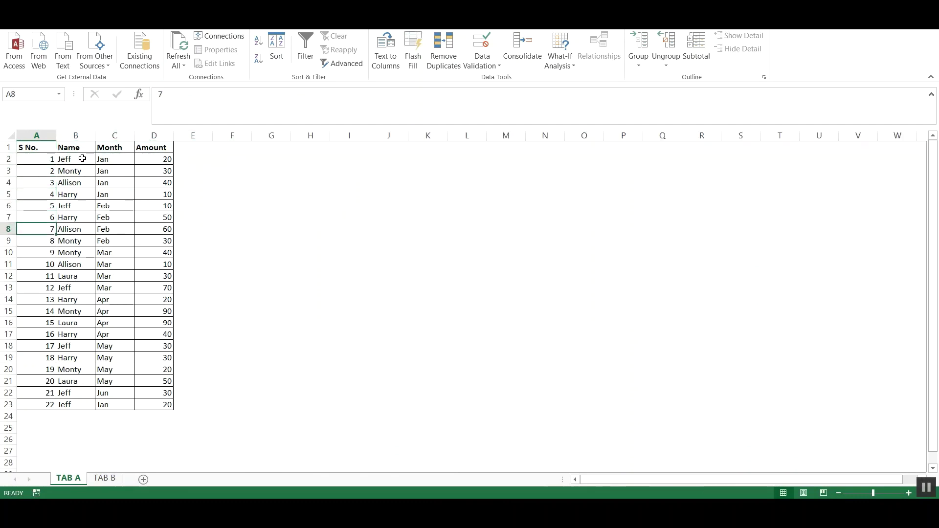
mouse_move(368, 356)
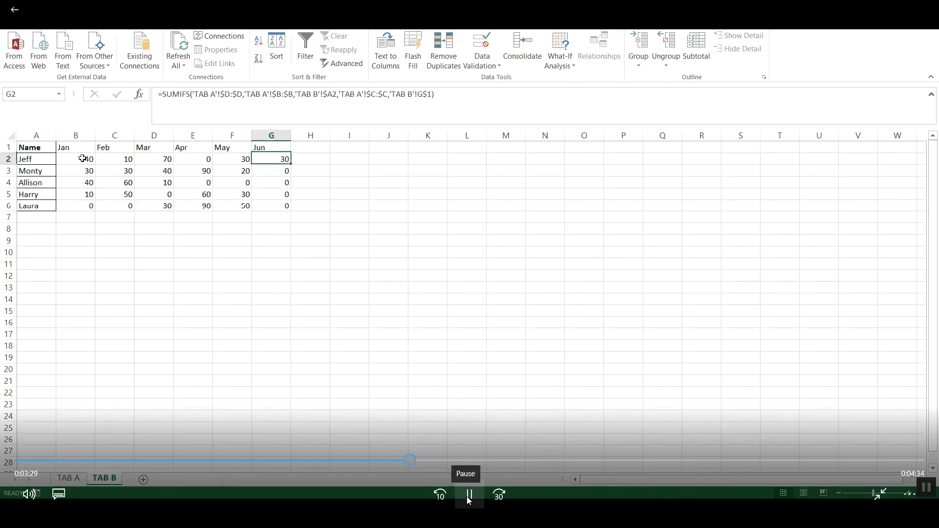
click(468, 496)
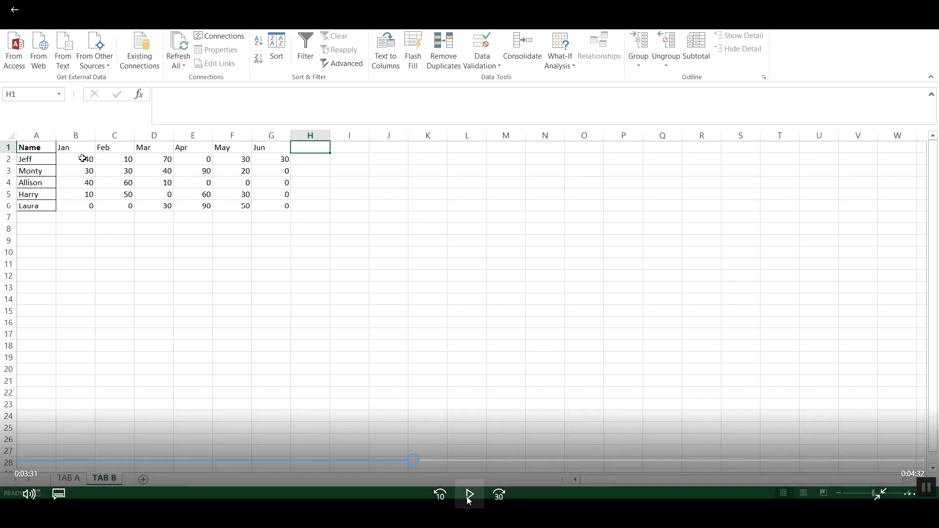
click(468, 495)
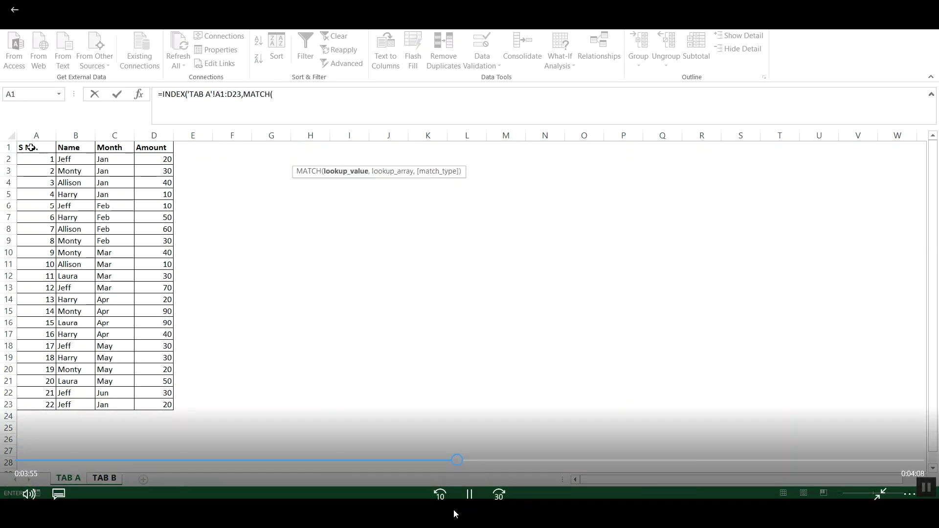
click(468, 498)
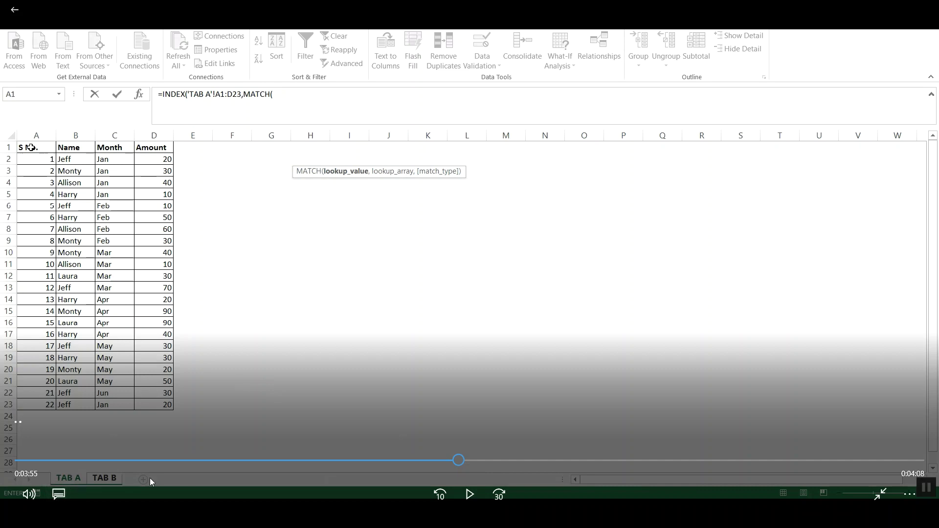
click(469, 495)
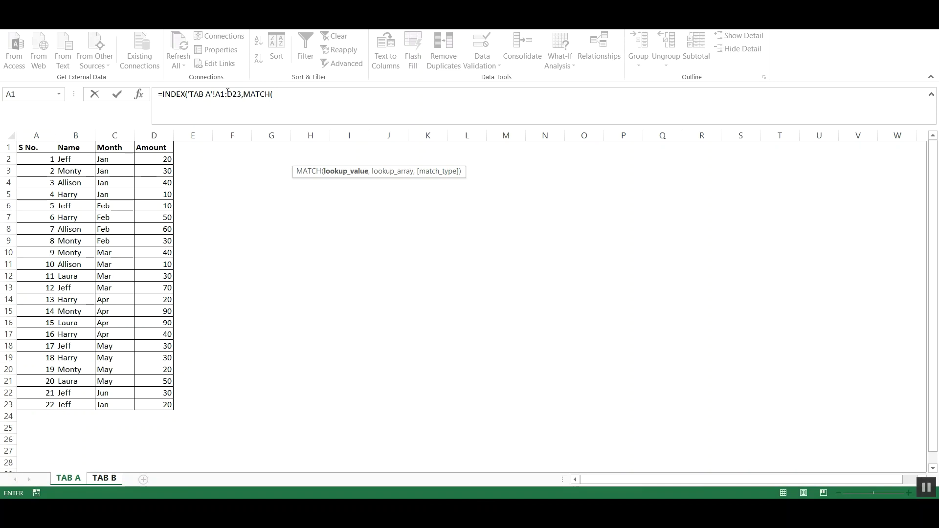
Step: Make the INDEX array reference to TAB A absolute as $A$1:$D$23
click(227, 93)
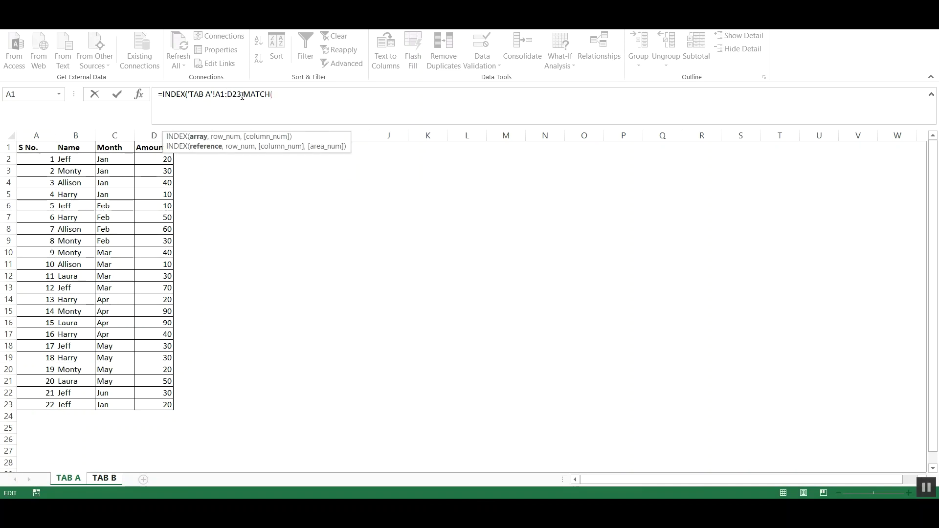
key(F4)
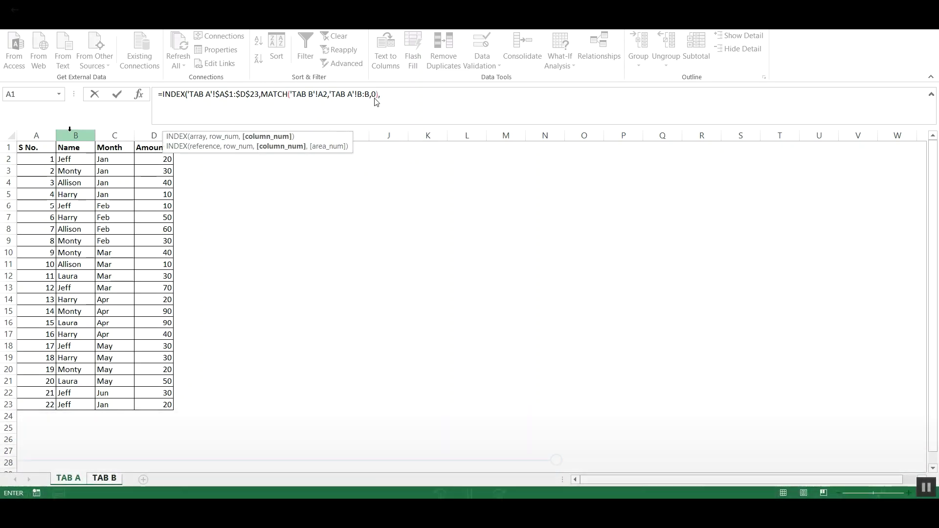
click(470, 498)
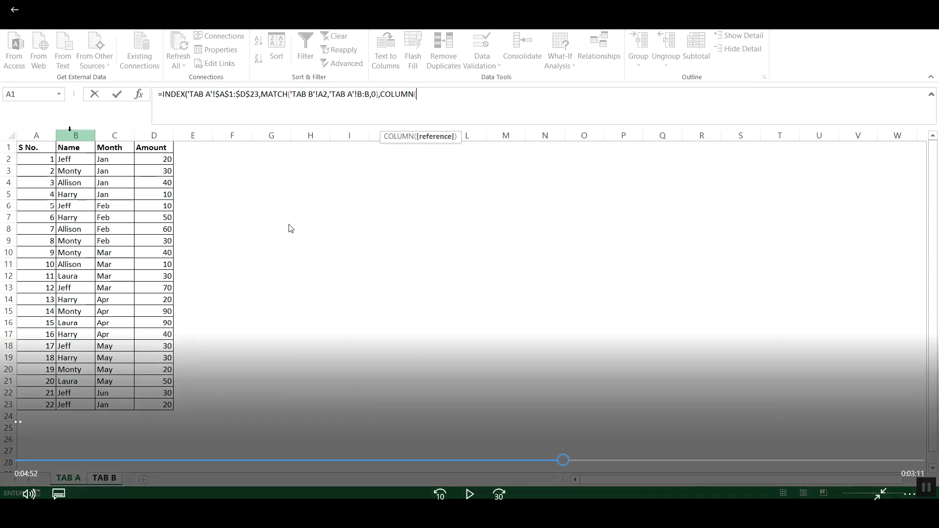
click(473, 495)
mouse_move(445, 346)
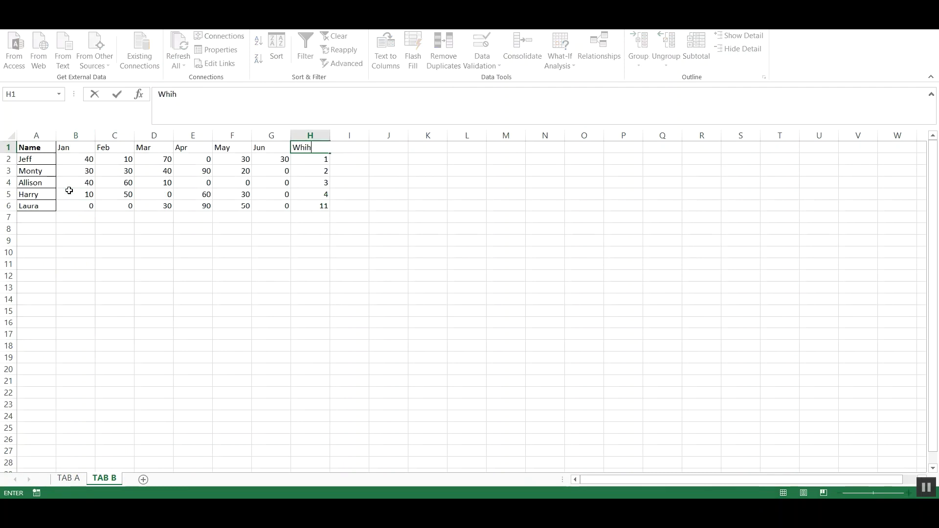
Step: Enter the heading "Which month did they start spending" in H1 and open the INDEX formula in H2 for editing
text(month did they)
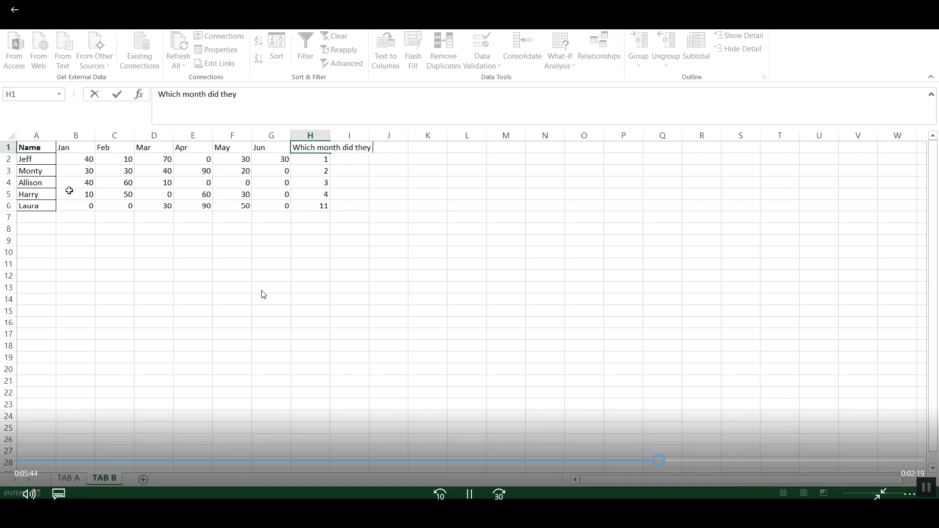
text( start spending)
key(Return)
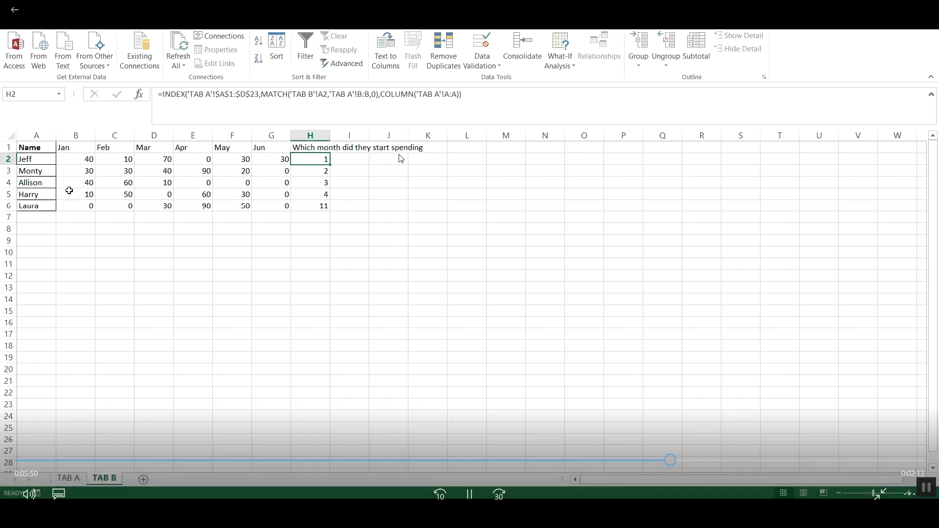
key(Up)
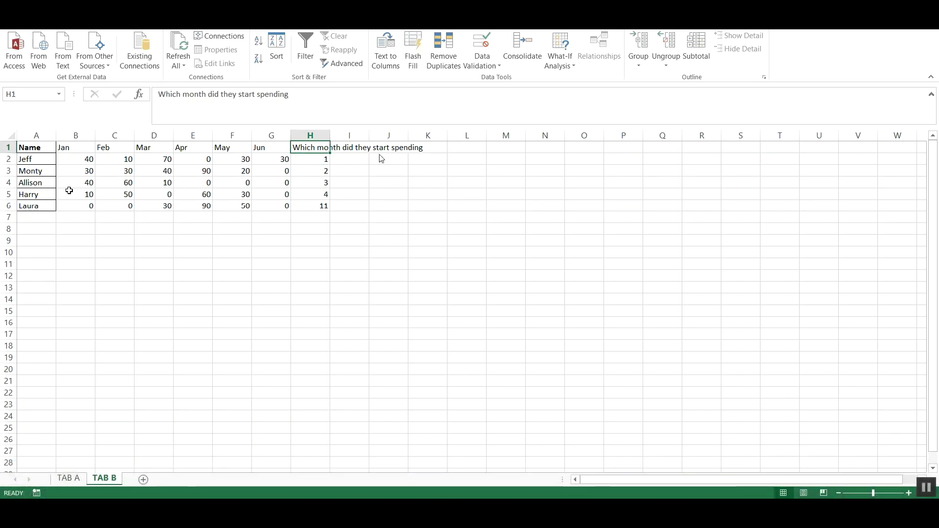
key(Down)
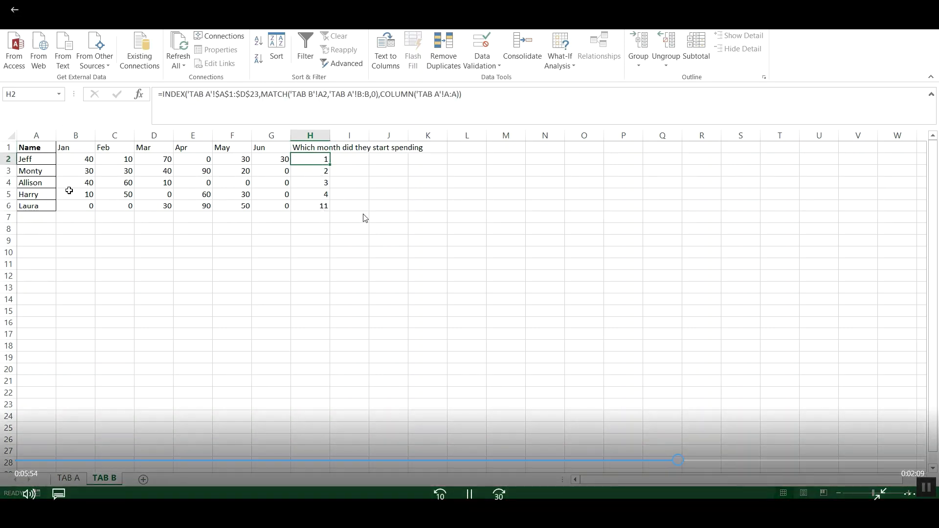
key(F2)
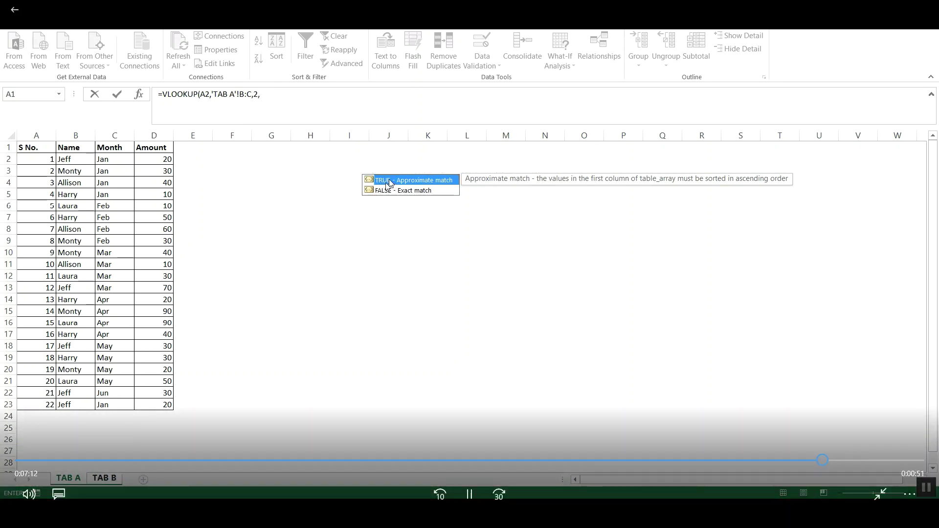
Step: Set the match argument of the VLOOKUP(A2,'TAB A'!B:C,2) formula to 0 for an exact match
text(0)
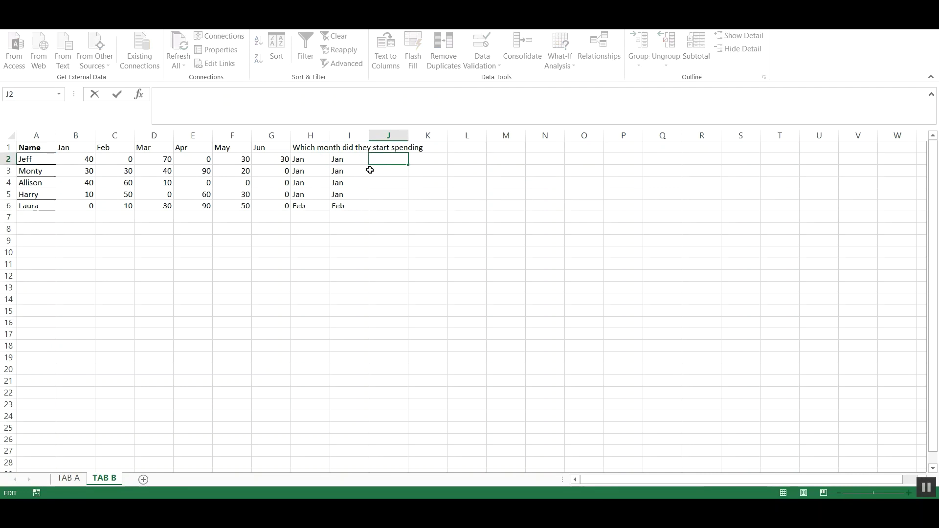
Step: Enter =INDEX('TAB A'!$A$1:$D$23,MATCH('TAB B'!A2,'TAB A'!B:B,0),COLUMN('TAB A'!A:A)) in cell J2
text(=INDEX('TAB A'!$A$1:$D$23,MATCH('TAB B'!A2,'TAB A'!B:B,0),COLUMN('TAB A'!C:C)))
key(Left)
key(Left)
key(BackSpace)
text(A)
key(Left)
key(Left)
key(BackSpace)
text(A)
key(Return)
key(Up)
Step: Copy the INDEX formula from J2 down to J6 for all remaining names
key(ctrl+c)
key(Left)
key(ctrl+Down)
key(Right)
key(ctrl+shift+Up)
key(Return)
Step: Examine the serial number results in J2:J6 and the INDEX formula in J2
key(Down)
key(Up)
key(Up)
key(Up)
key(Down)
key(Down)
key(Up)
key(Up)
key(Up)
key(Up)
key(ctrl+shift+Down)
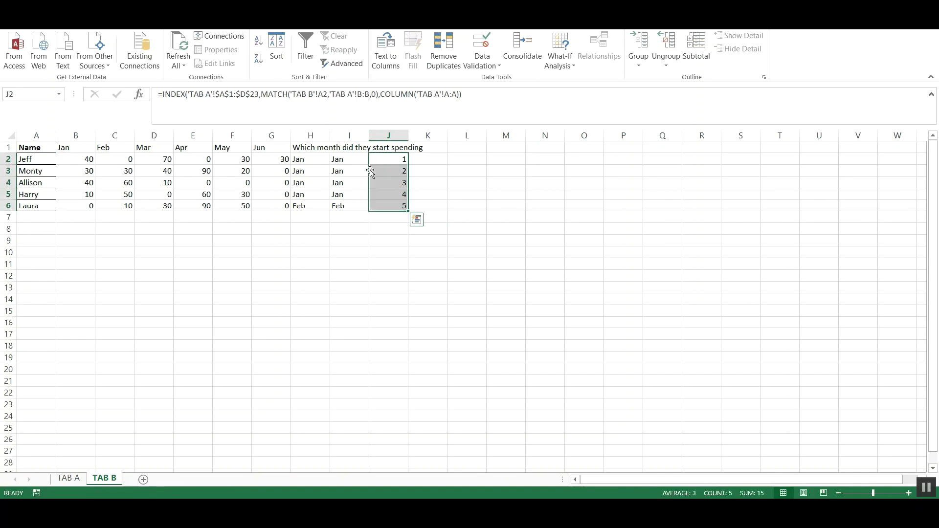
key(Left)
key(Right)
key(F2)
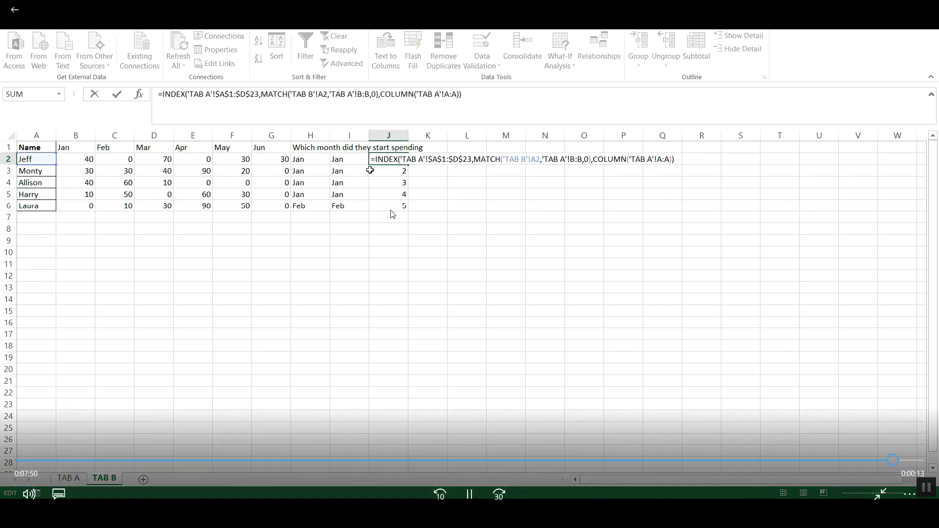
key(Return)
key(Down)
key(Down)
key(Down)
key(Up)
key(Up)
Step: Compare the S No., name and month entries in the first rows of TAB A with the lookup results on TAB B
key(ctrl+Page_Up)
key(Down)
key(Up)
key(shift+space)
key(Right)
key(Left)
key(Left)
key(Right)
key(Right)
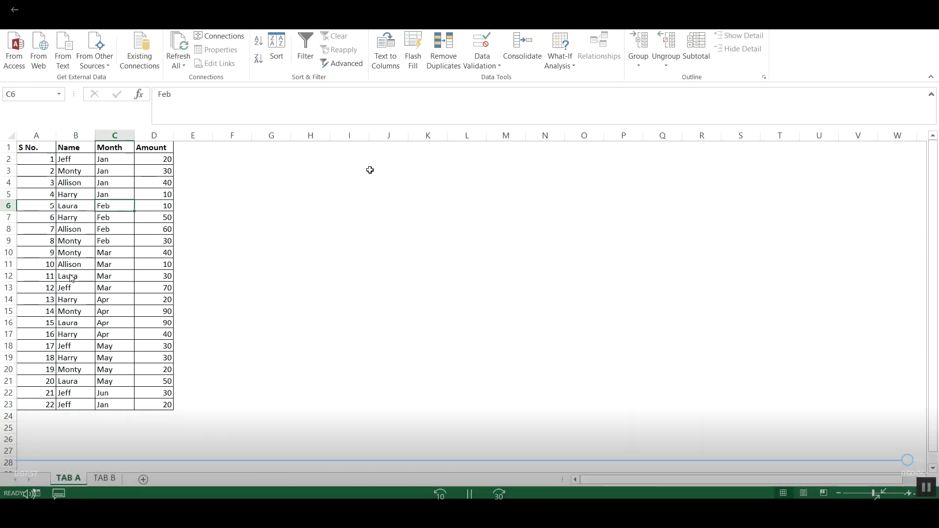
key(Up)
key(Up)
key(Up)
key(Up)
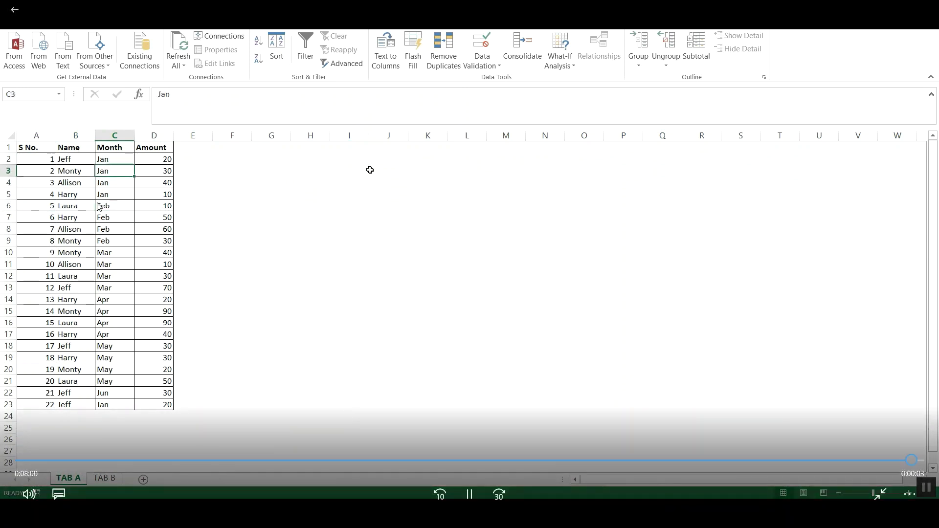
key(ctrl+Page_Down)
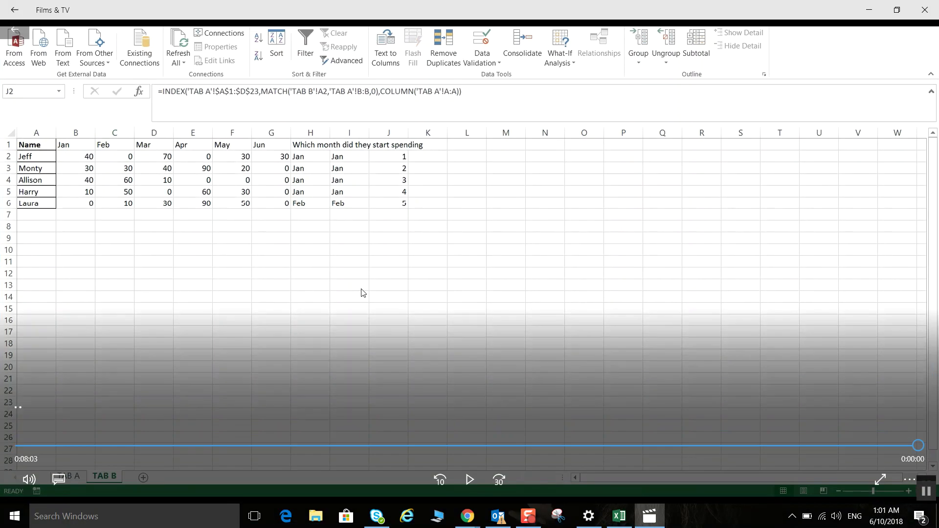
double_click(492, 365)
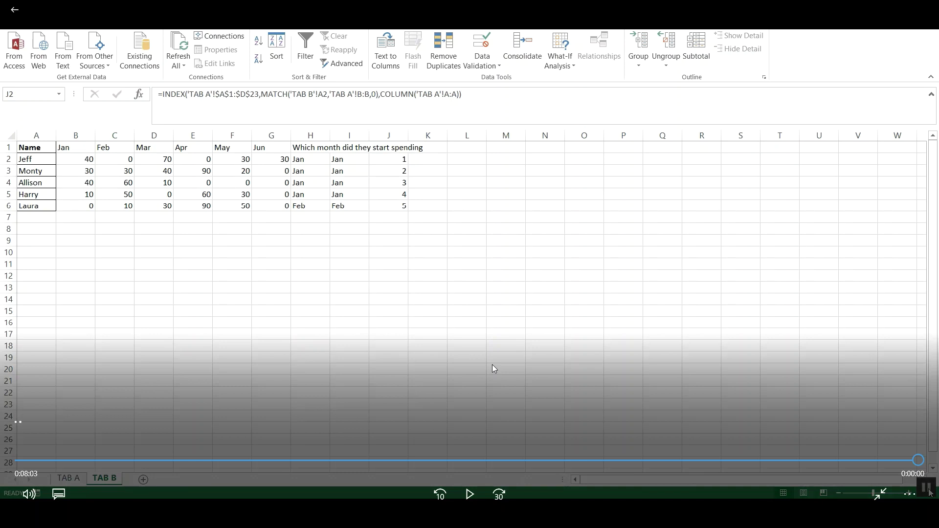